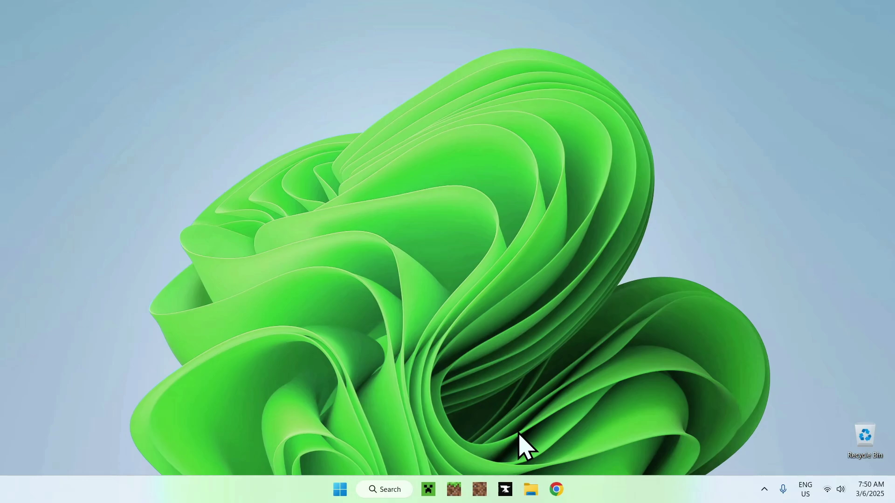
In Chrome, search Google for CurseForge, view the download page for its app on the official site, and close the browser.
left_click(557, 490)
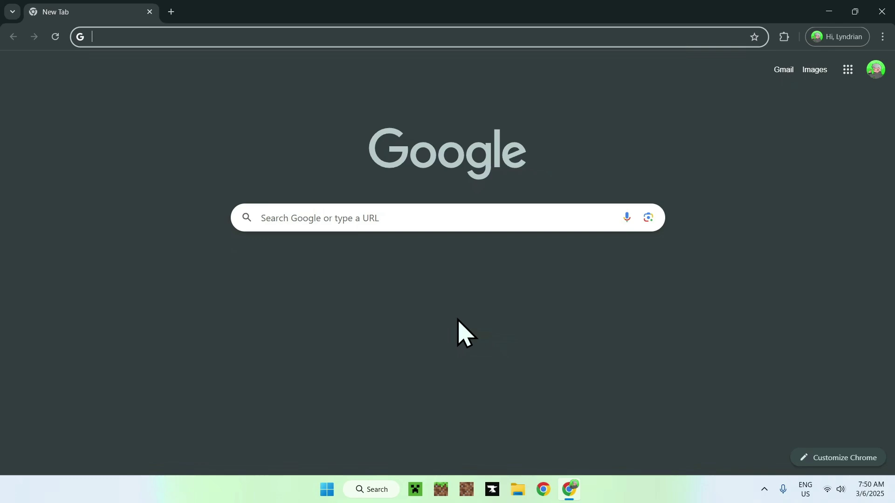
left_click(421, 219)
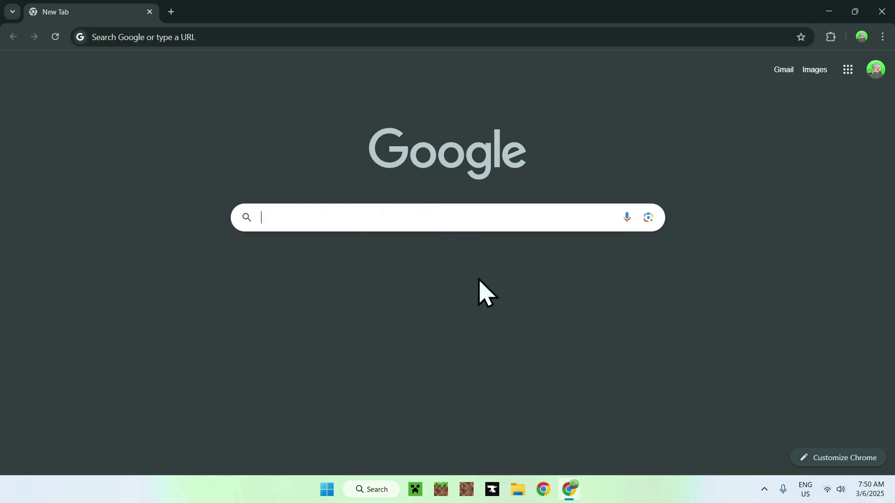
type("CurseForge")
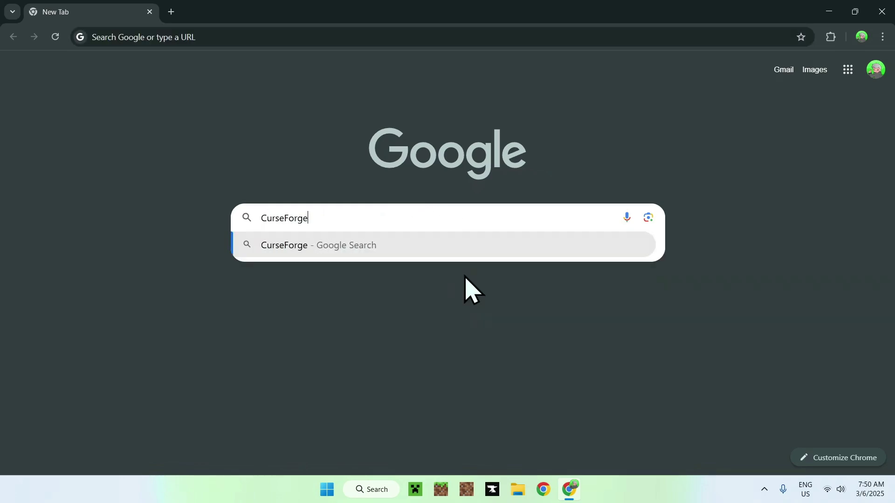
key("Return")
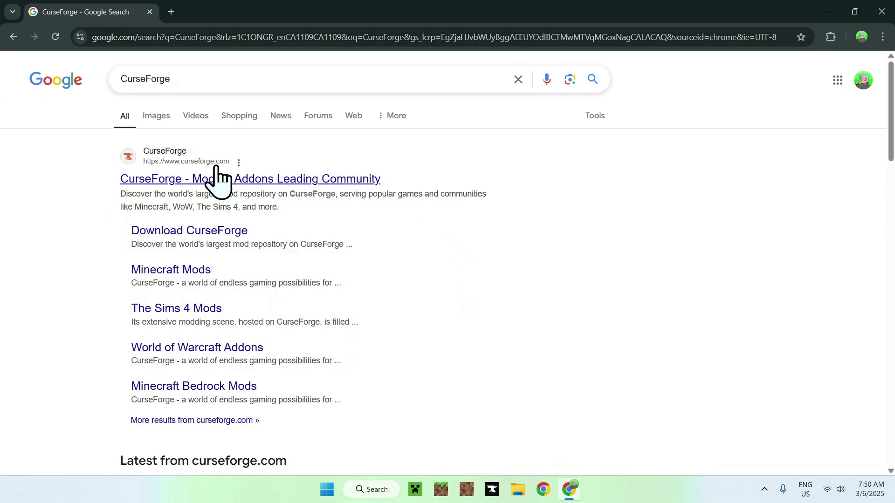
left_click(184, 181)
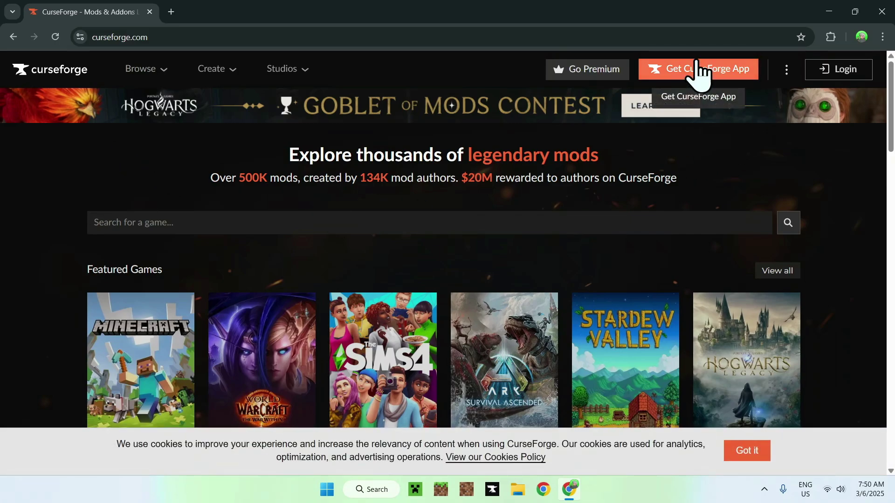
left_click(697, 82)
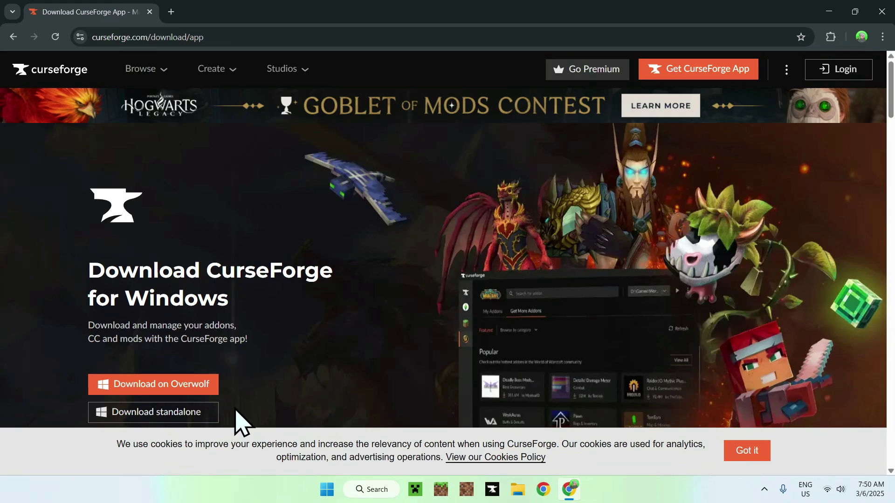
left_click(882, 11)
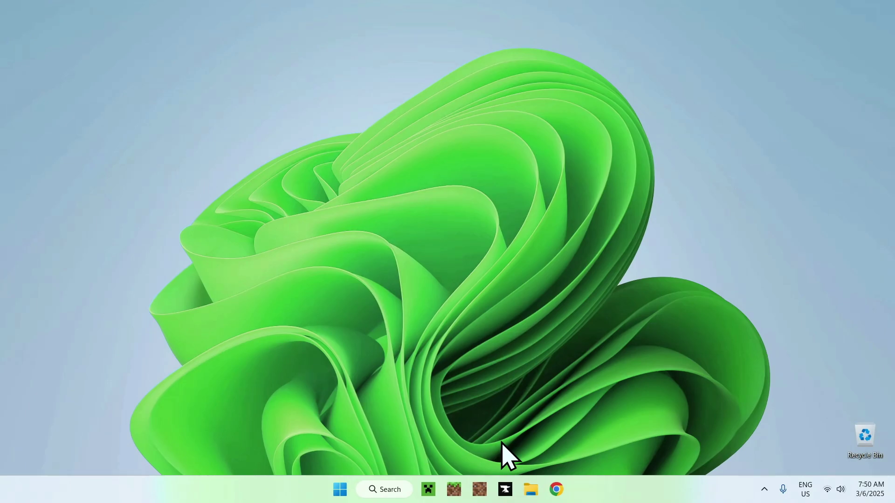
Switch to the CurseForge app and set up Minecraft with the Standard (Recommended) modding folder.
left_click(503, 488)
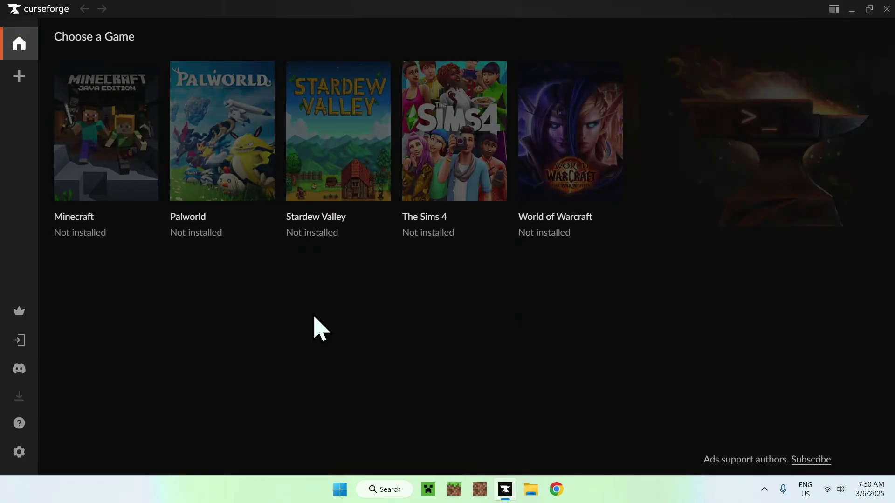
left_click(99, 142)
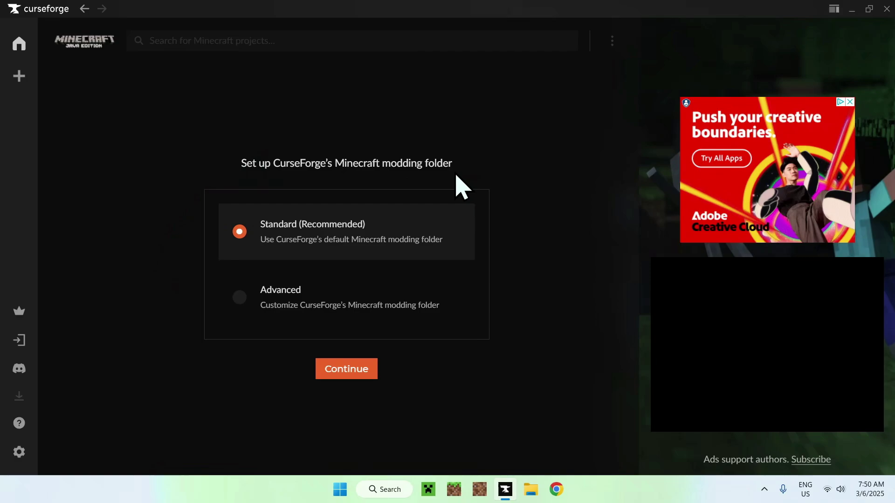
left_click(351, 374)
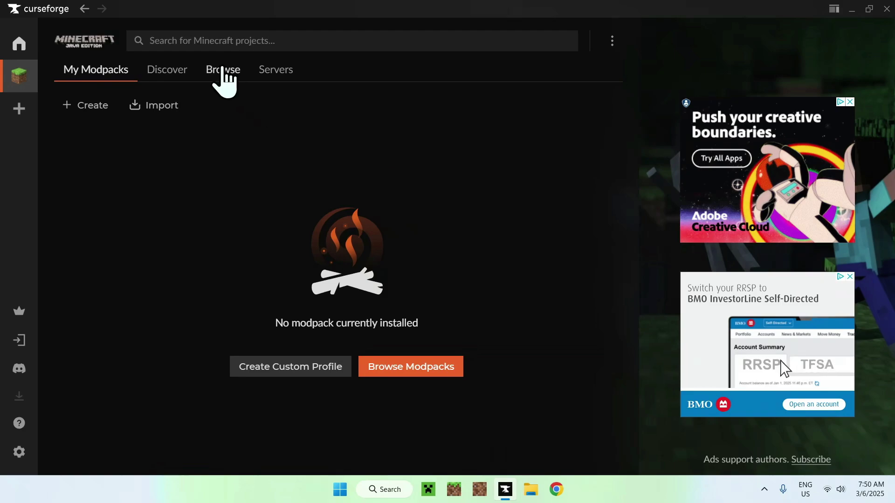
Browse the Minecraft projects with the category set to Mods and look through the available mods.
left_click(221, 72)
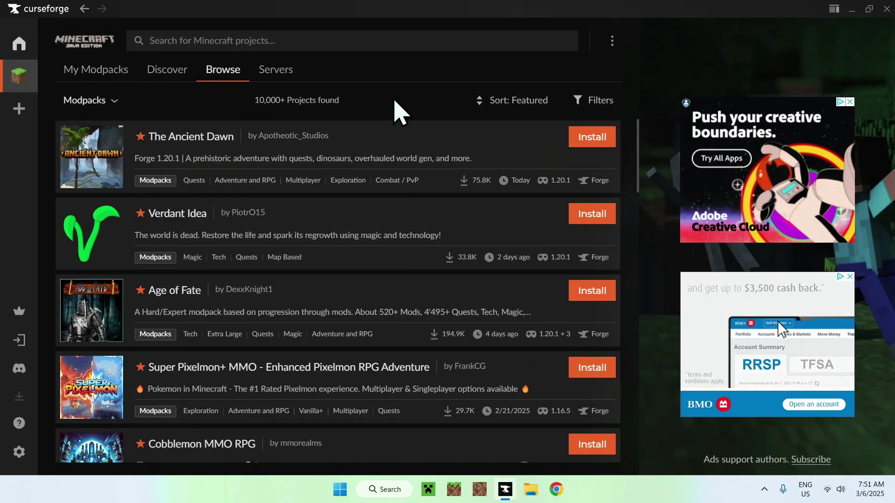
left_click(112, 101)
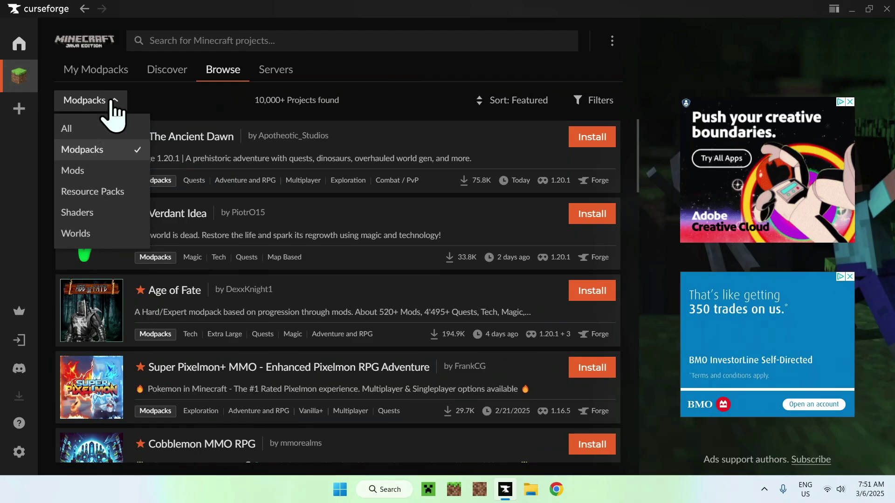
left_click(102, 171)
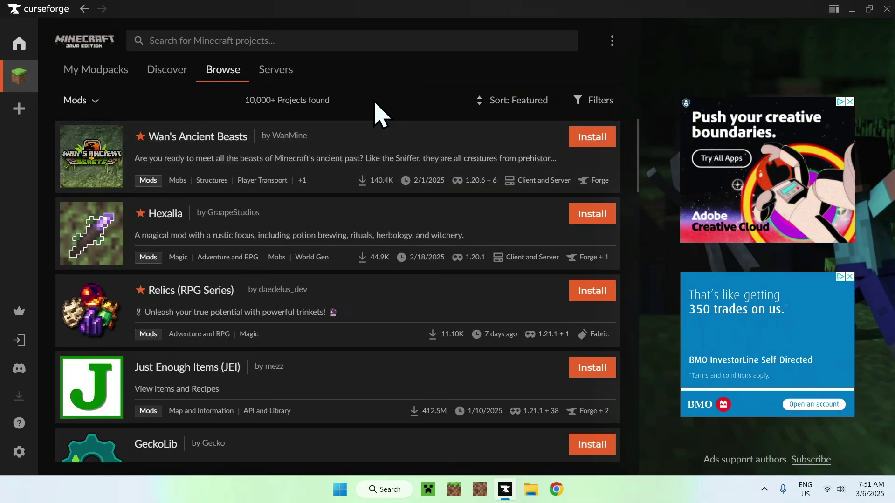
scroll(382, 132, "down", 20)
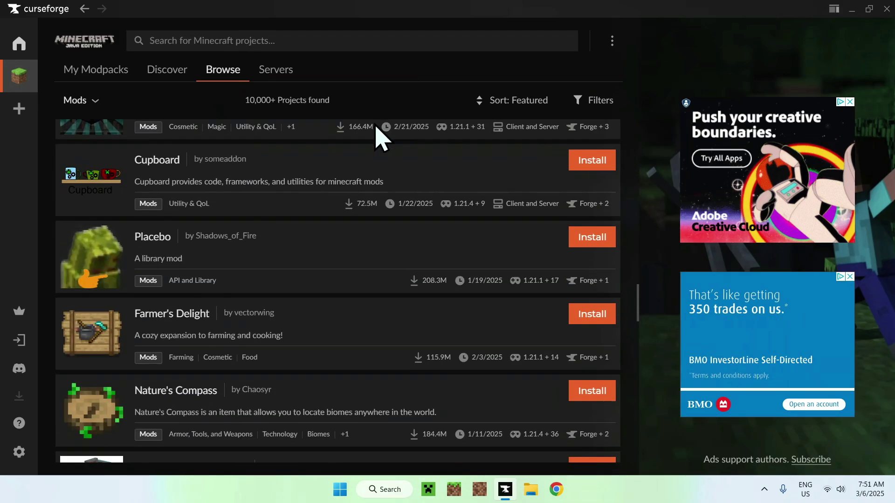
scroll(376, 126, "down", 20)
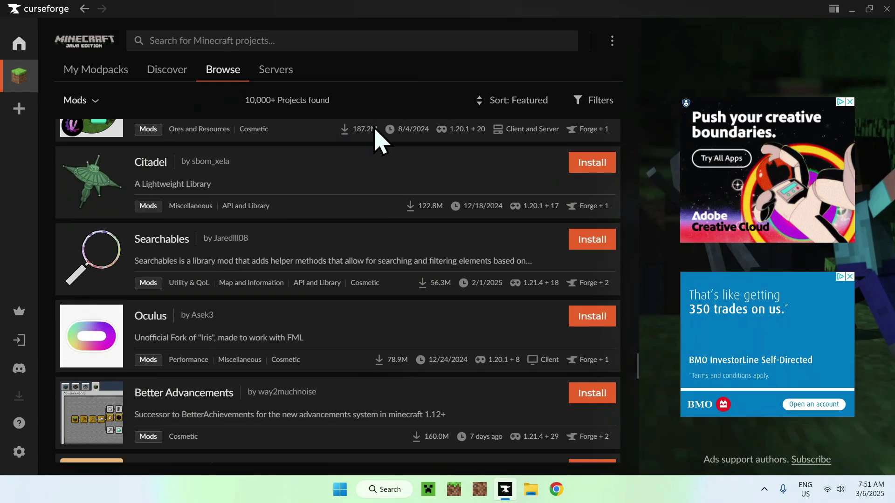
scroll(381, 141, "down", 20)
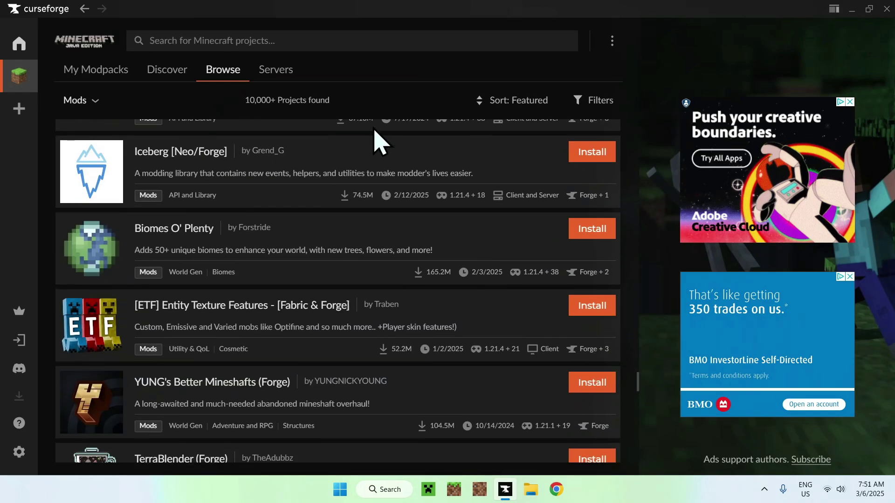
scroll(382, 141, "down", 20)
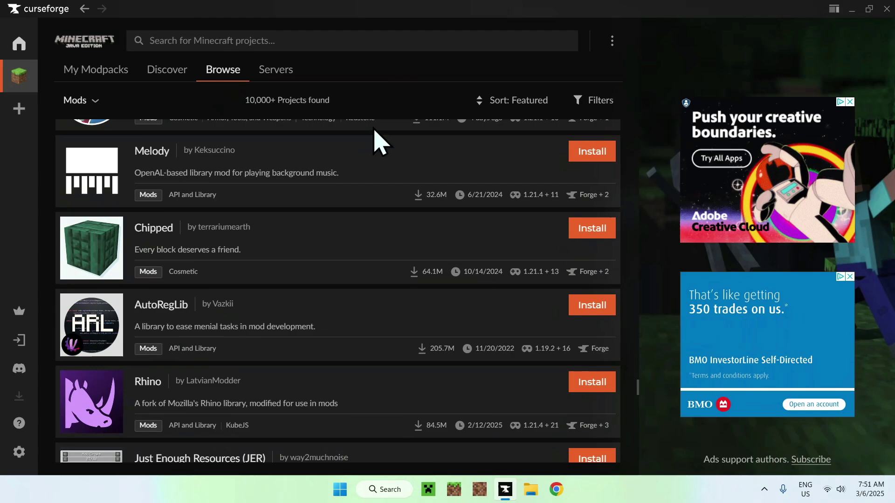
scroll(375, 140, "down", 5)
scroll(388, 199, "up", 2)
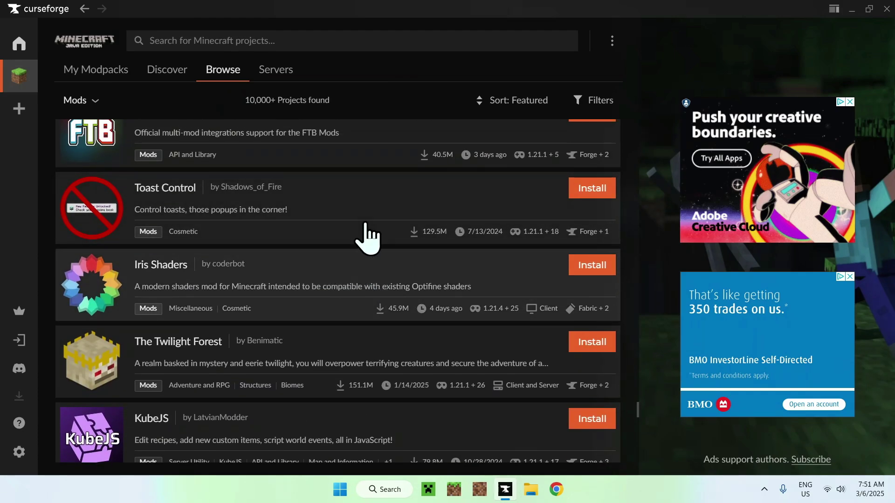
Search the mods for "Iris" and open the list of file versions for Iris Shaders.
type("Iris")
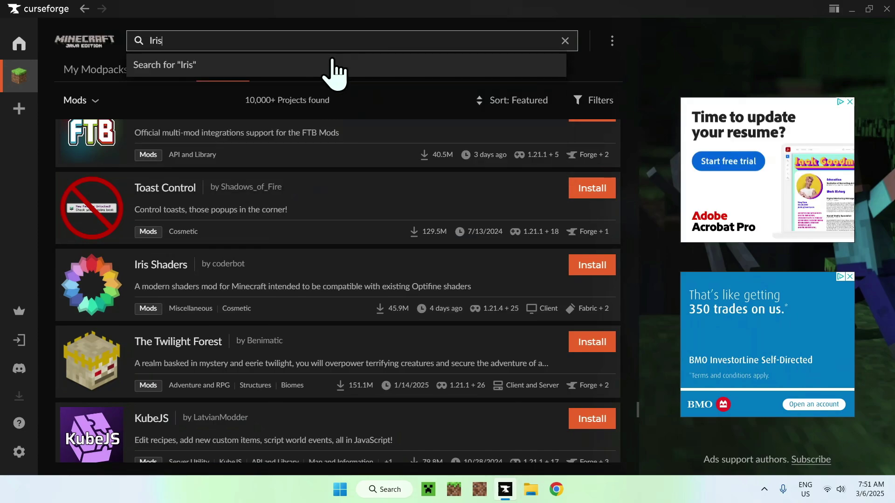
key("Return")
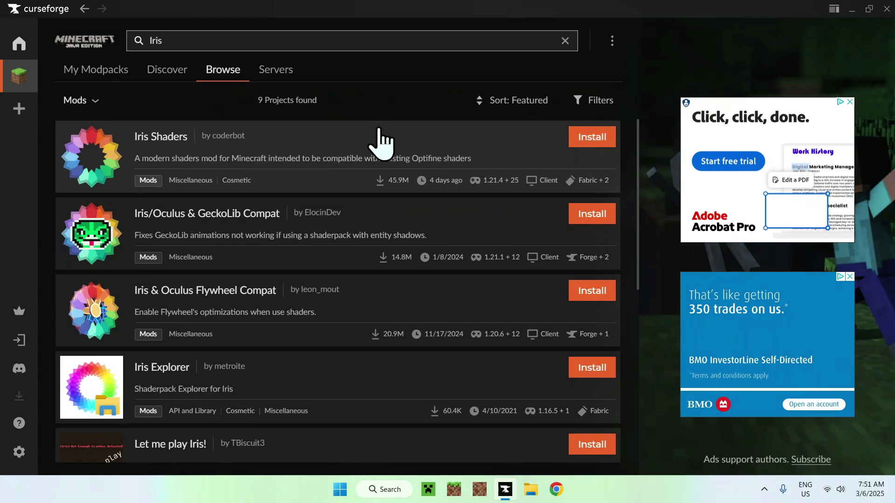
left_click(345, 142)
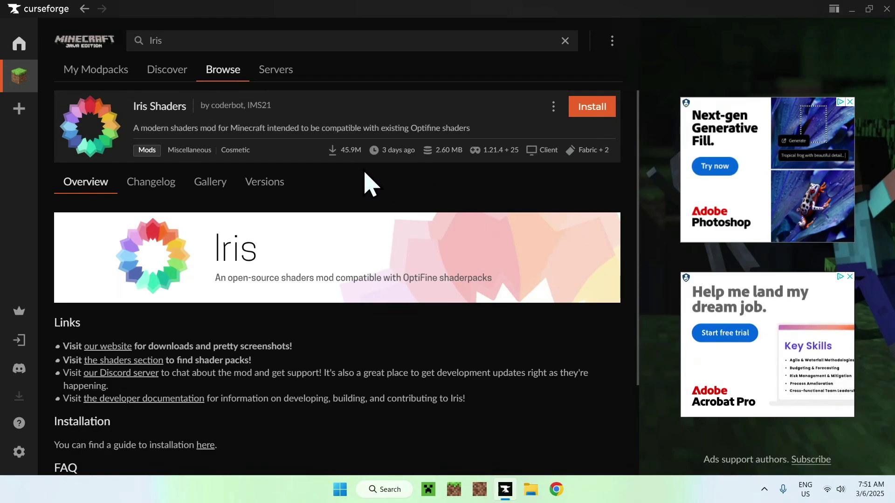
left_click(260, 184)
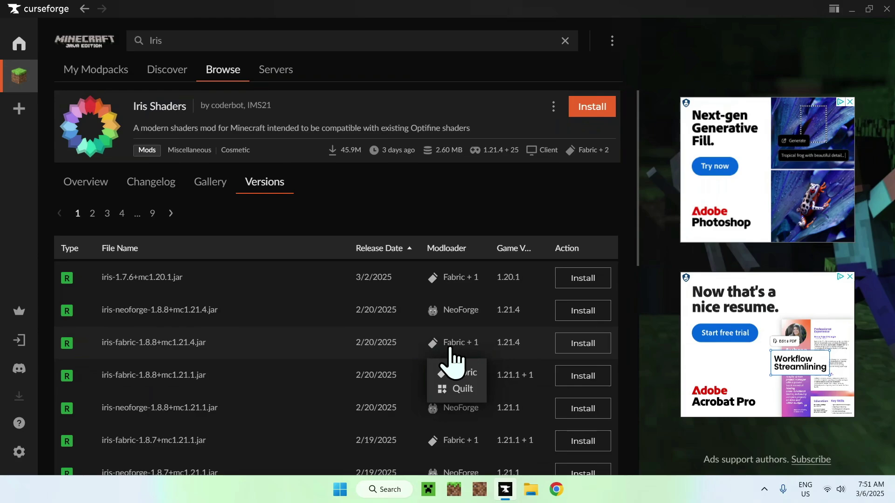
Install iris-fabric-1.8.8+mc1.21.4.jar into a new profile named 1.21.4, using Minecraft 1.21.4 and the fabric-0.16.10 modloader.
left_click(584, 348)
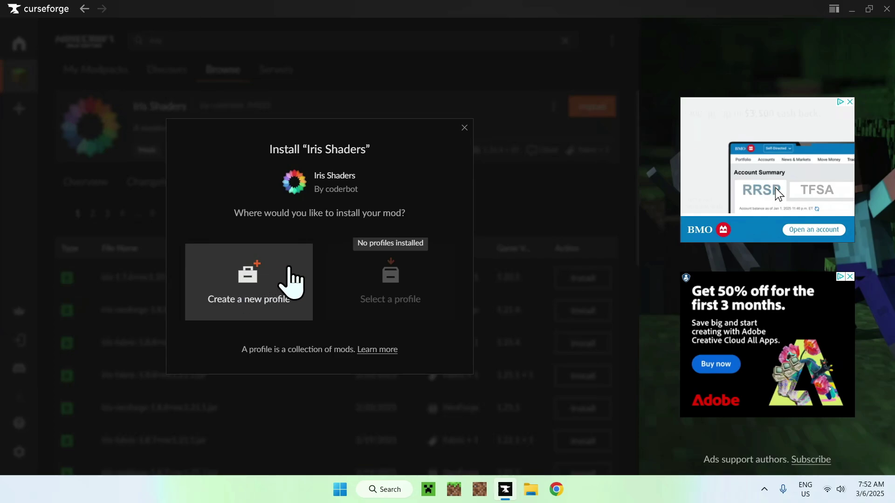
left_click(291, 267)
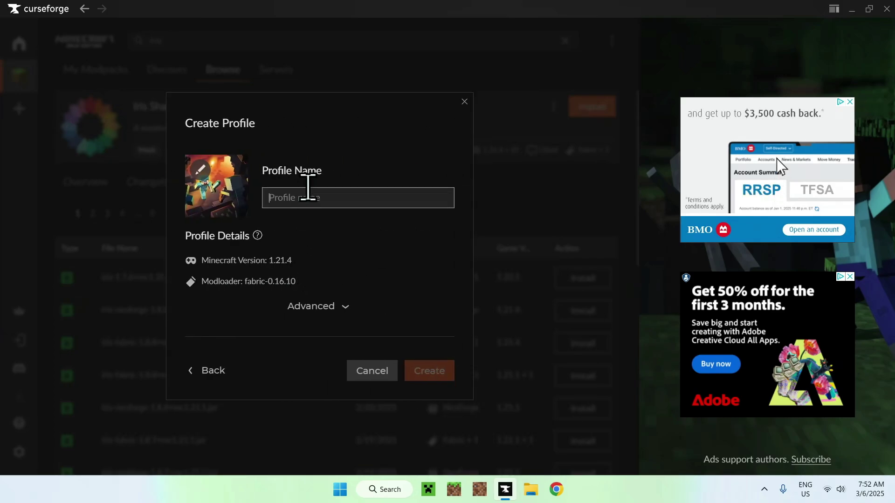
type("1.21.4")
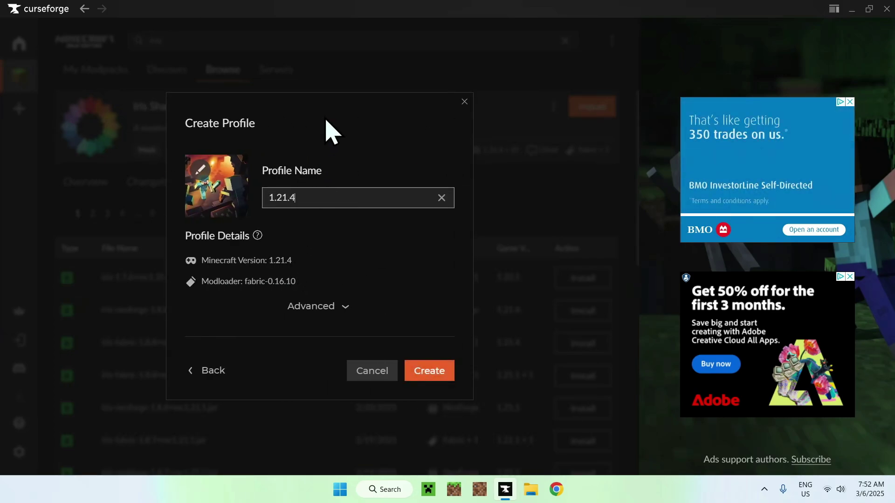
left_click(306, 305)
scroll(261, 284, "down", 2)
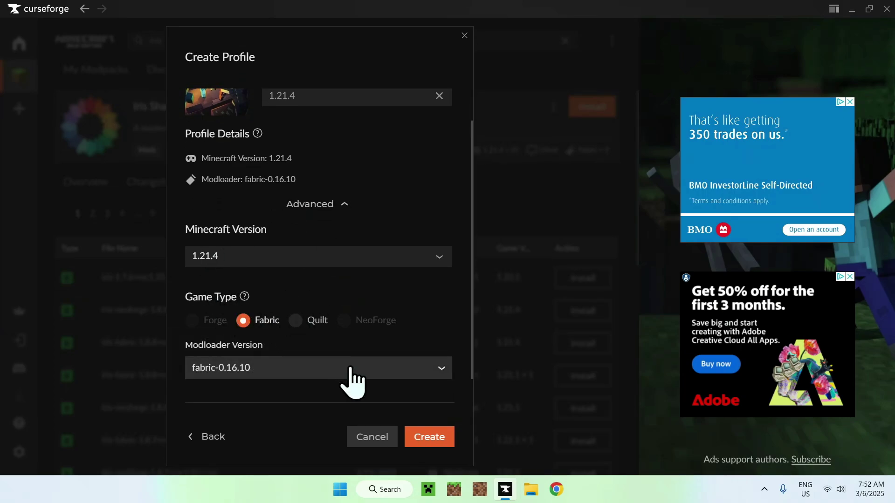
left_click(430, 439)
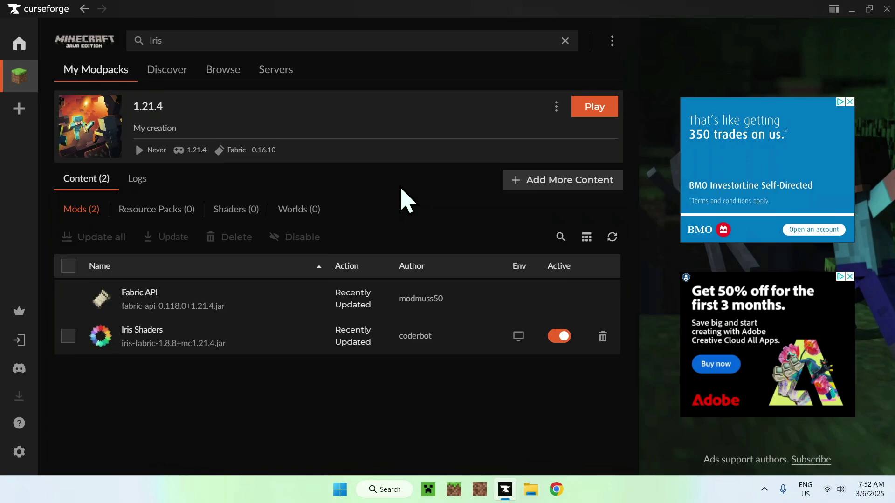
Search the Minecraft projects for "Sodium" and open the Sodium mod's list of file versions.
left_click(220, 41)
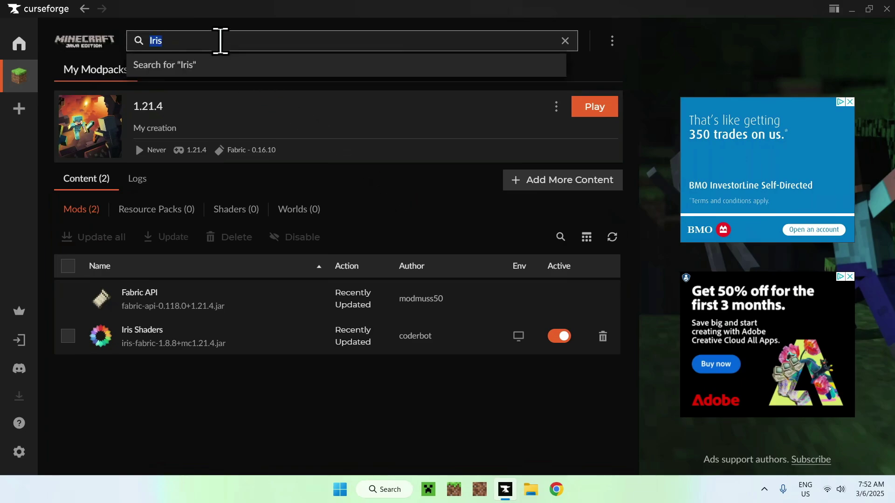
type("Sodi")
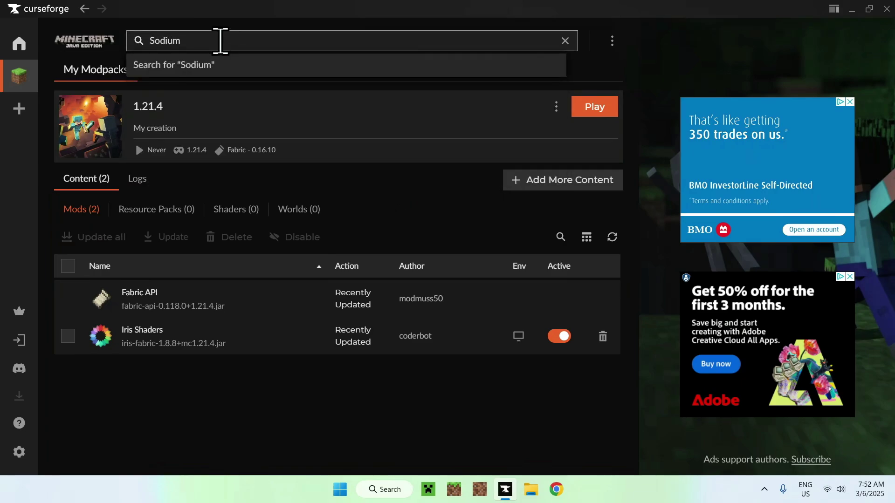
type("um")
key("Return")
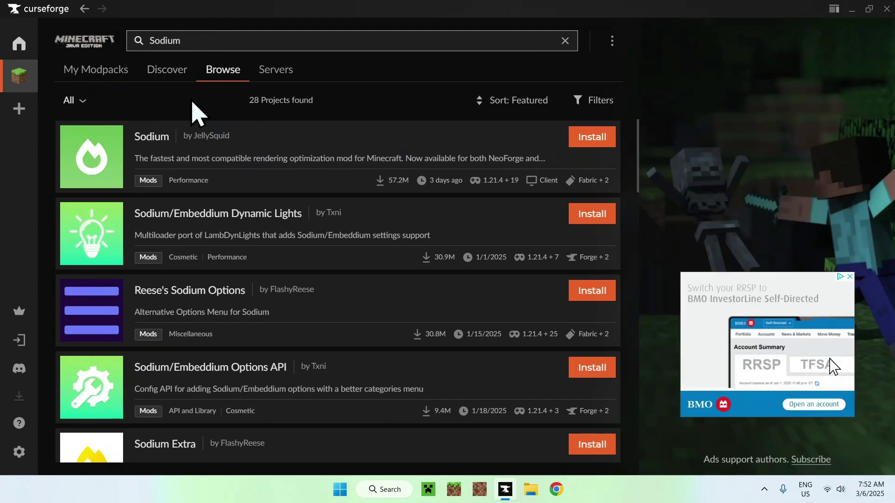
left_click(267, 136)
left_click(264, 186)
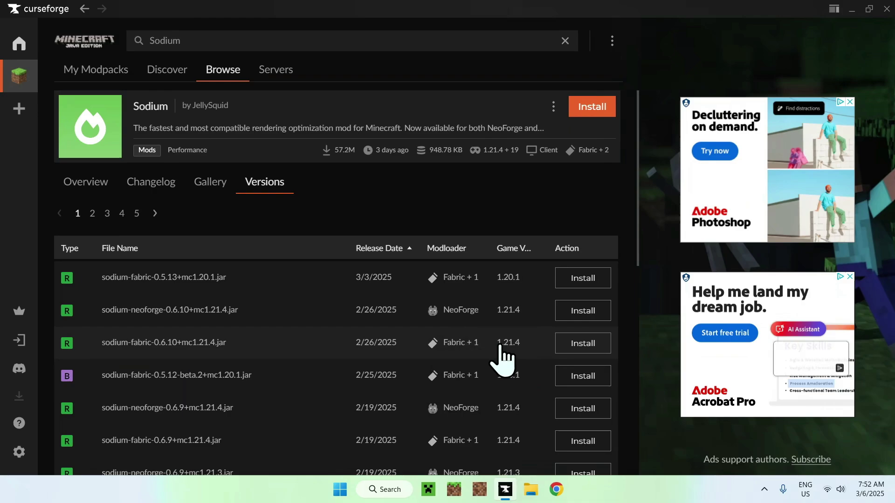
Install sodium-fabric-0.6.10+mc1.21.4.jar into the existing 1.21.4 Fabric profile.
left_click(582, 352)
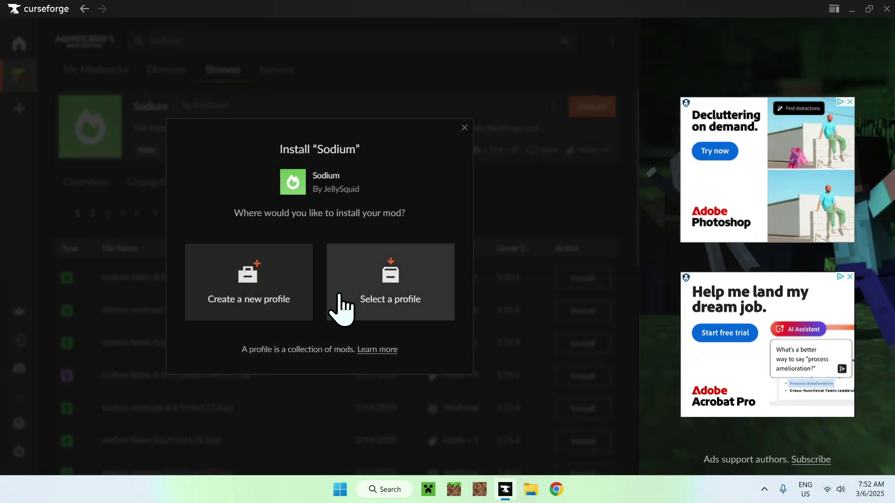
left_click(393, 261)
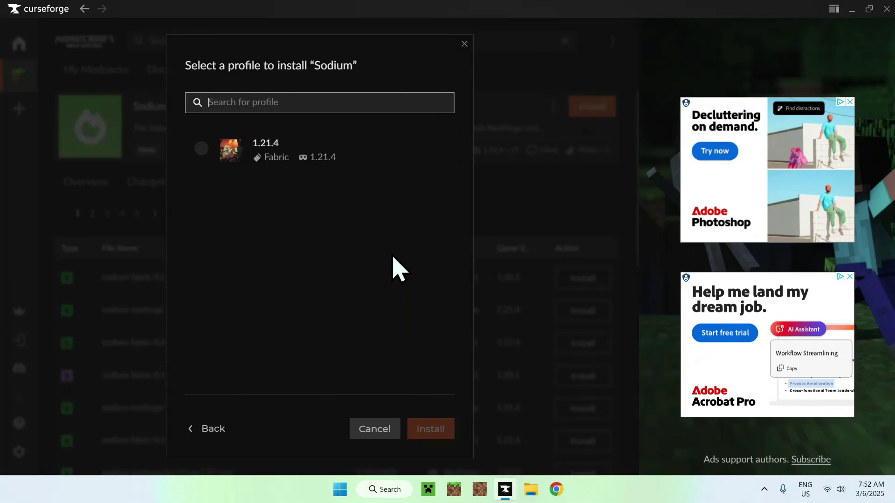
left_click(235, 161)
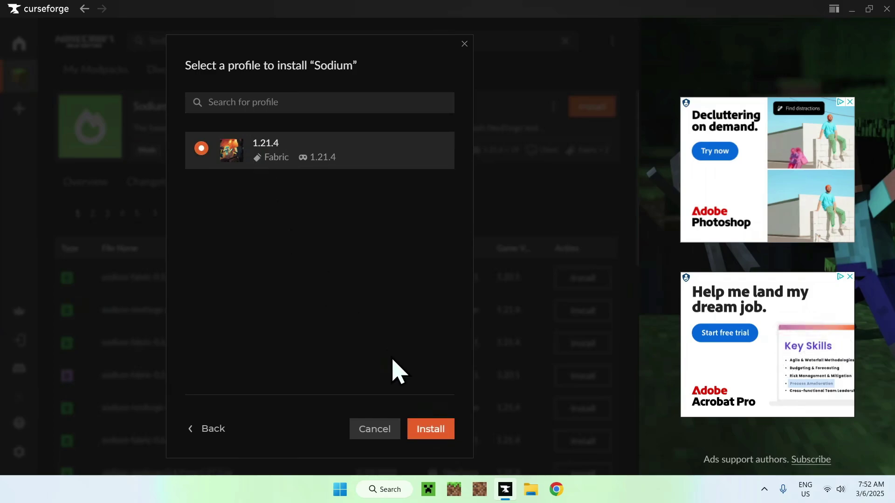
left_click(432, 427)
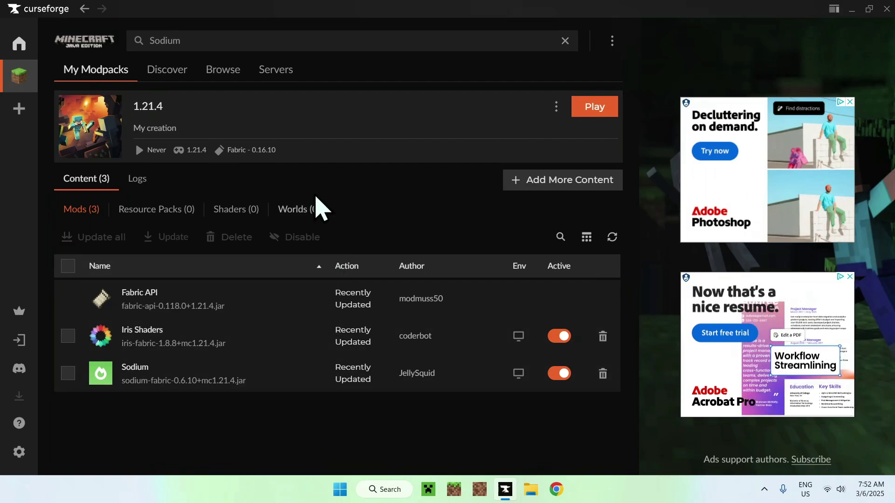
Browse the Minecraft projects in the Shaders category and look through the available shader packs.
left_click(219, 70)
left_click(100, 102)
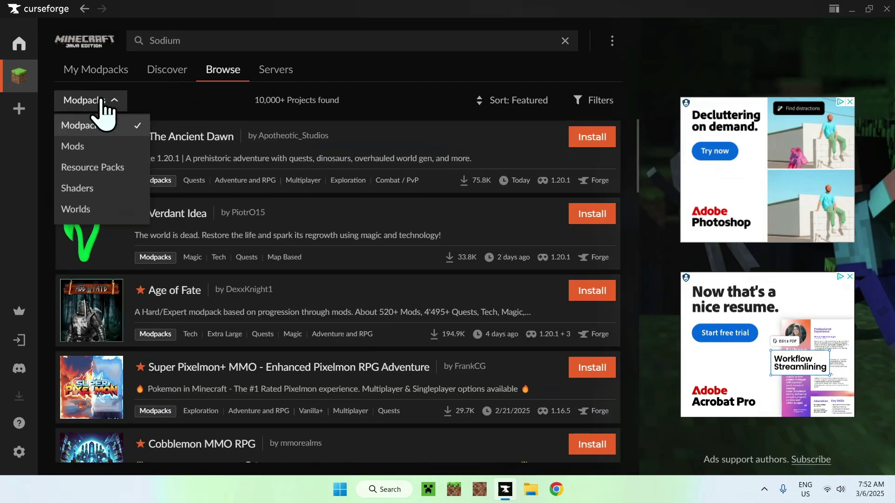
left_click(95, 212)
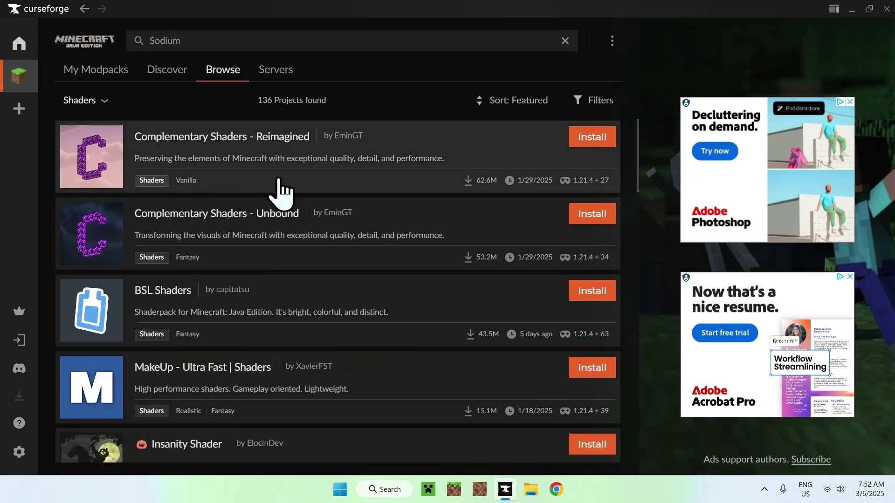
scroll(291, 212, "down", 1)
scroll(286, 211, "down", 8)
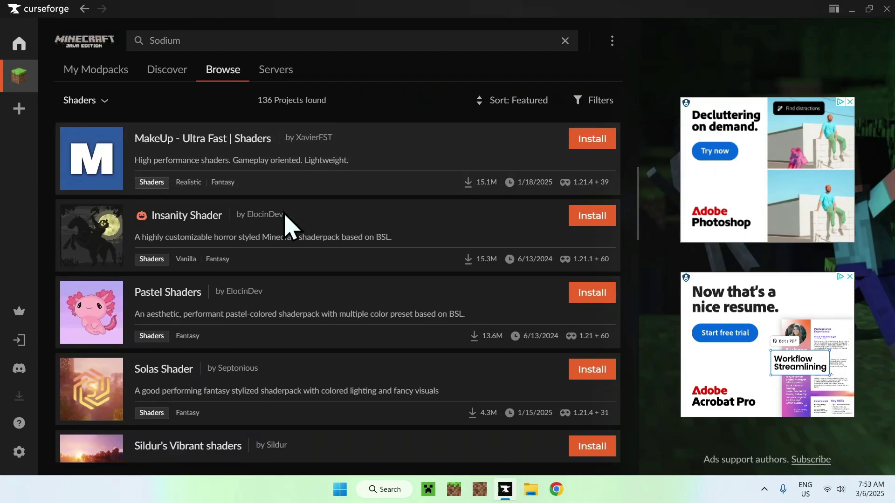
scroll(285, 221, "up", 8)
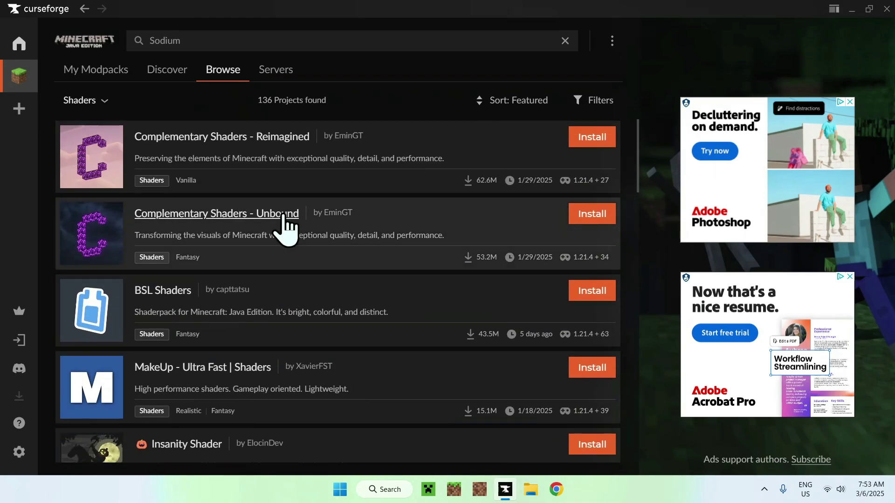
Install BSL Shaders into the existing 1.21.4 Fabric profile and show the profile's installed shaders.
left_click(591, 295)
left_click(425, 273)
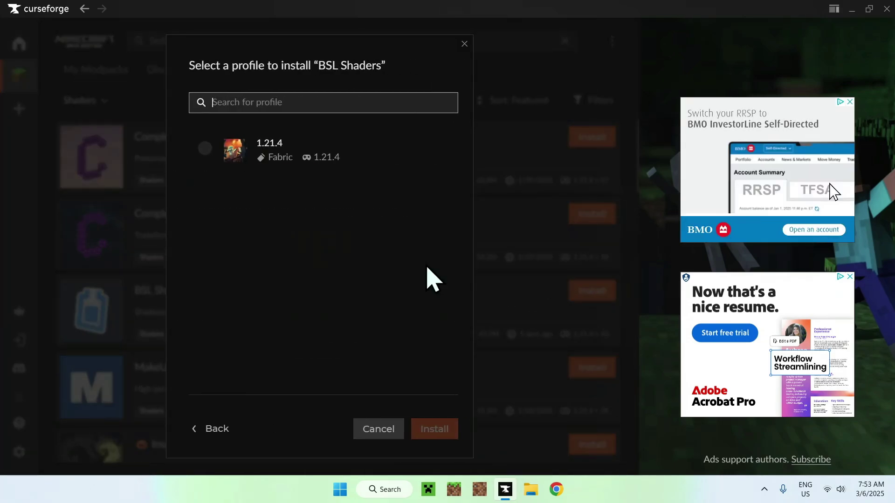
left_click(263, 179)
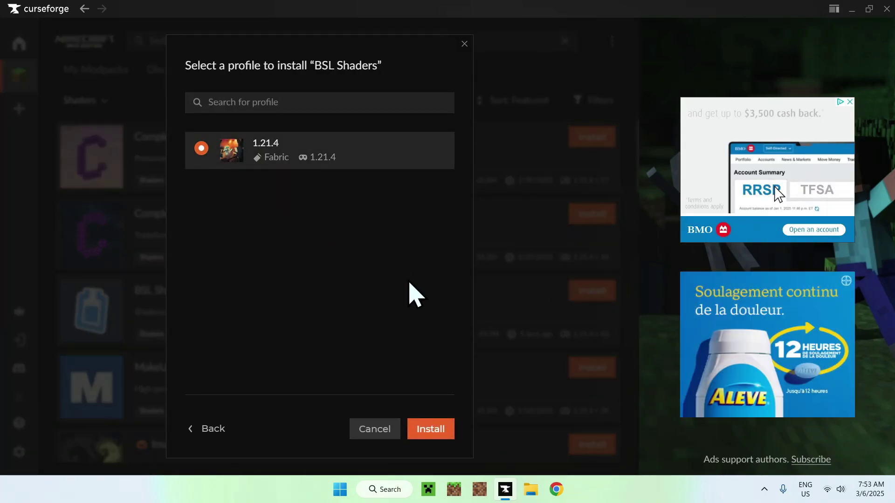
left_click(433, 429)
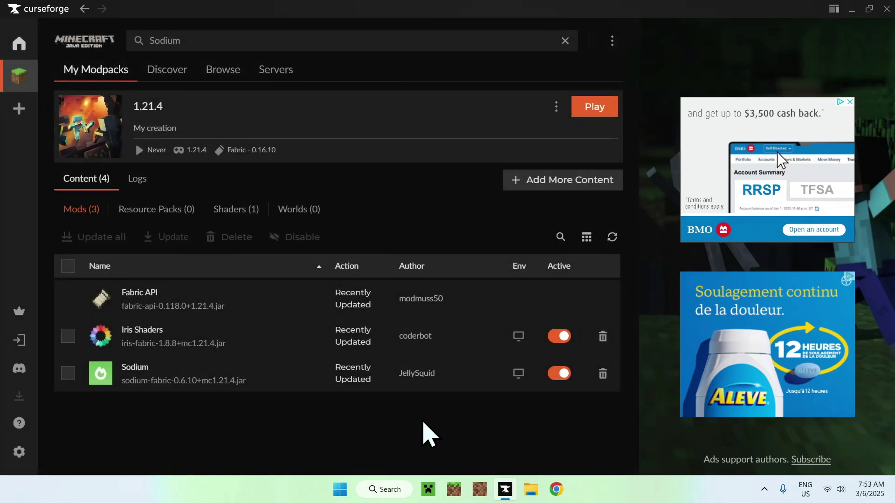
left_click(236, 210)
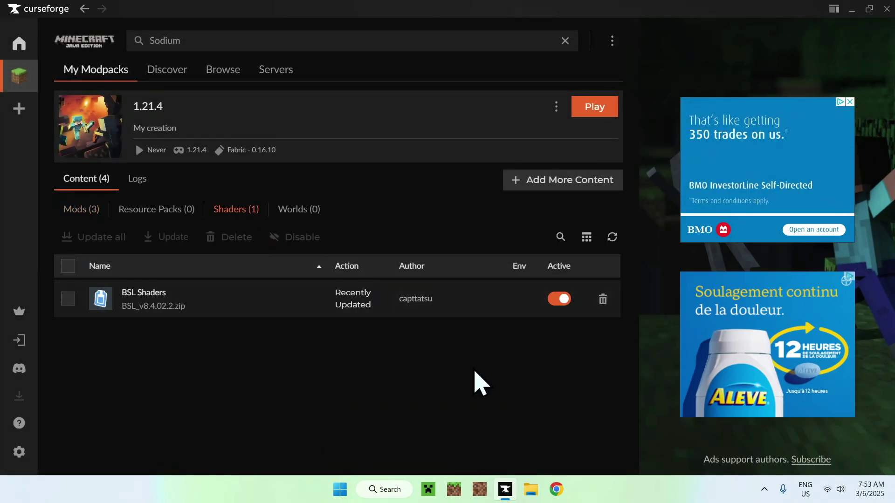
Play the 1.21.4 profile and sign in to the Minecraft Launcher with the remembered Microsoft account.
left_click(594, 108)
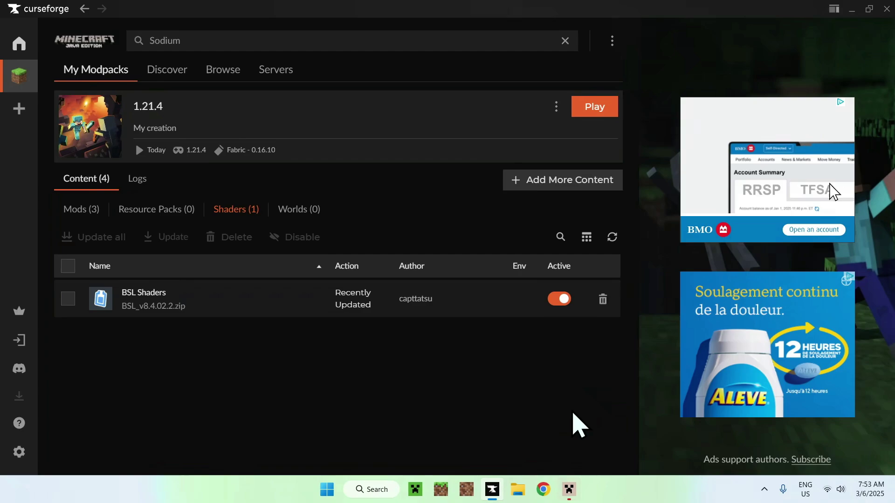
left_click(570, 489)
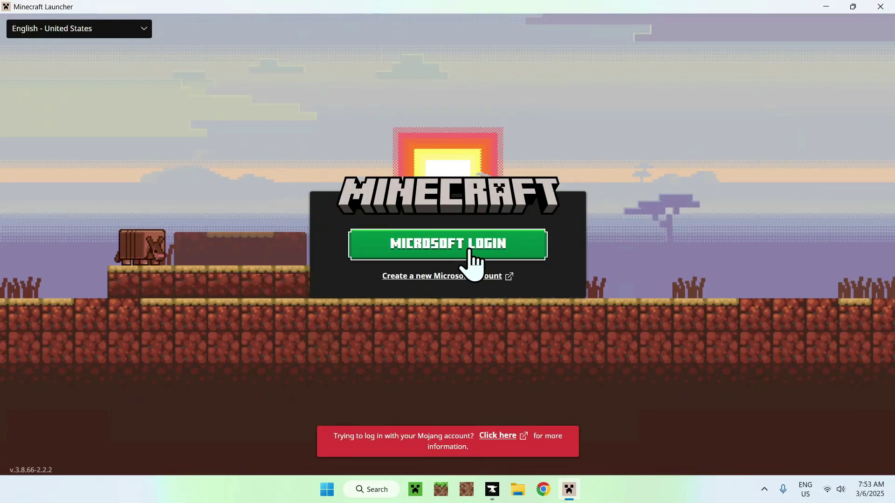
left_click(449, 242)
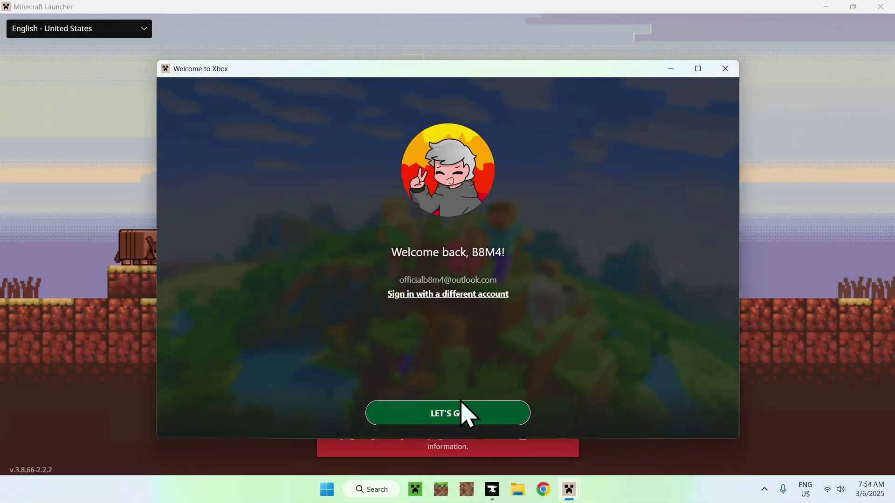
left_click(442, 425)
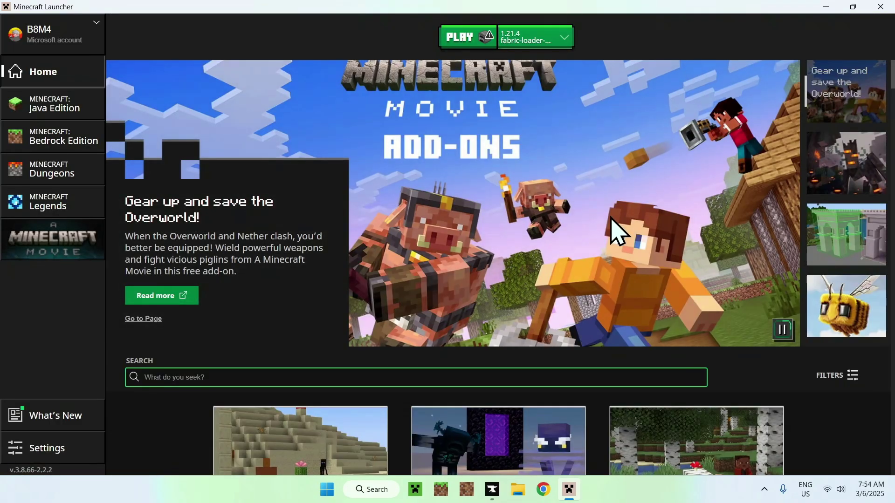
Launch Minecraft: Java Edition with the 1.21.4 fabric-loader-0.16.10 installation, accepting the risks and disabling further warnings about this modified installation.
left_click(47, 109)
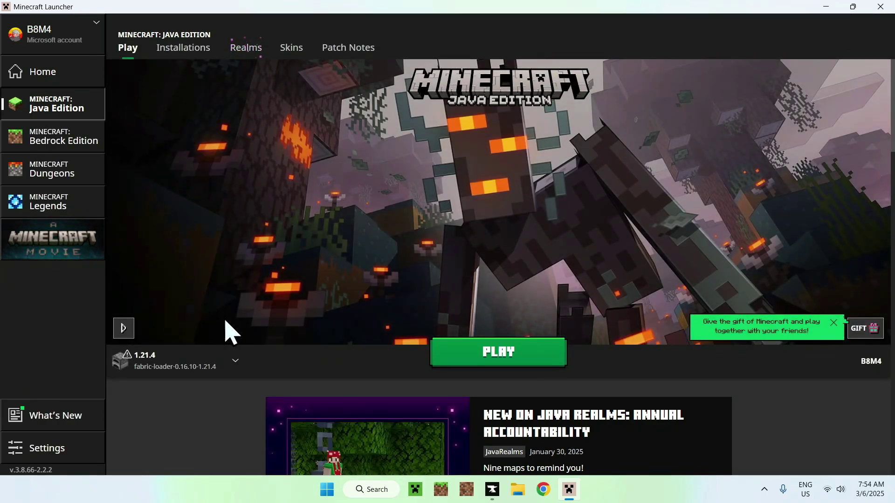
left_click(236, 363)
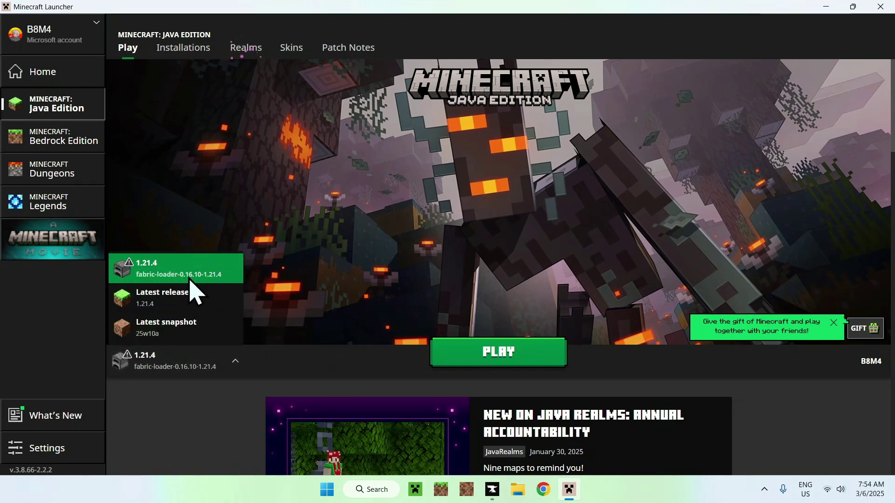
left_click(261, 281)
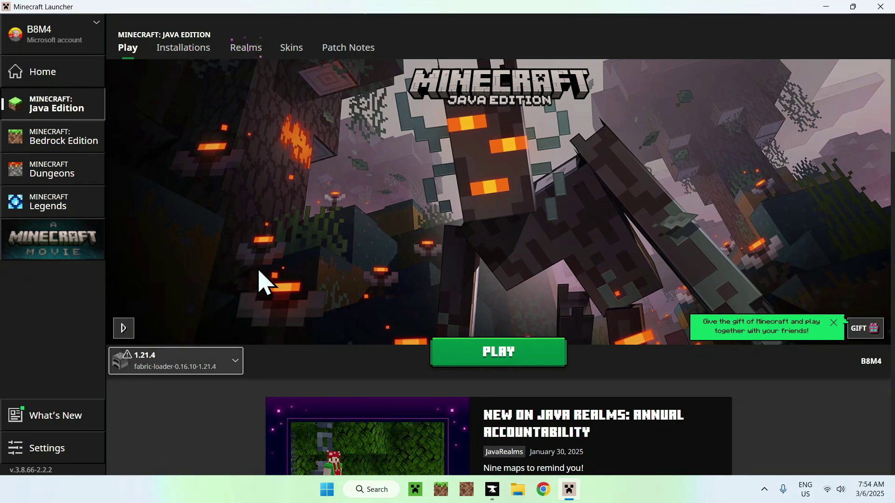
left_click(499, 356)
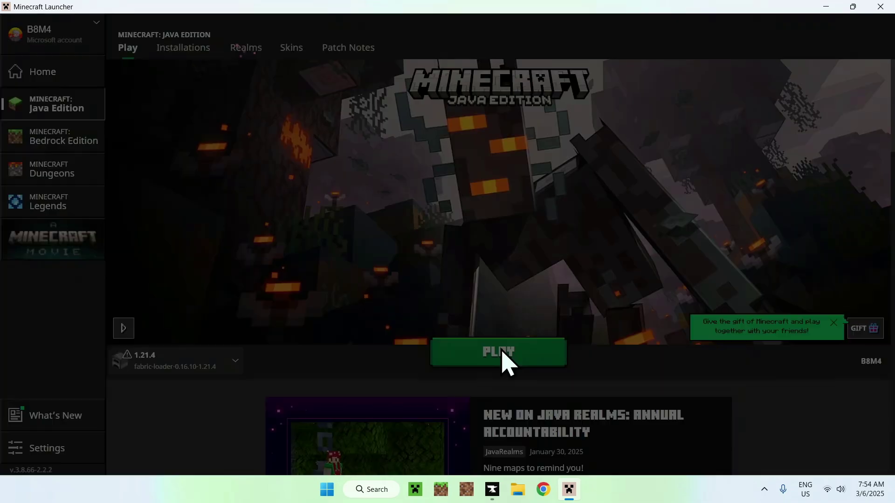
left_click(308, 265)
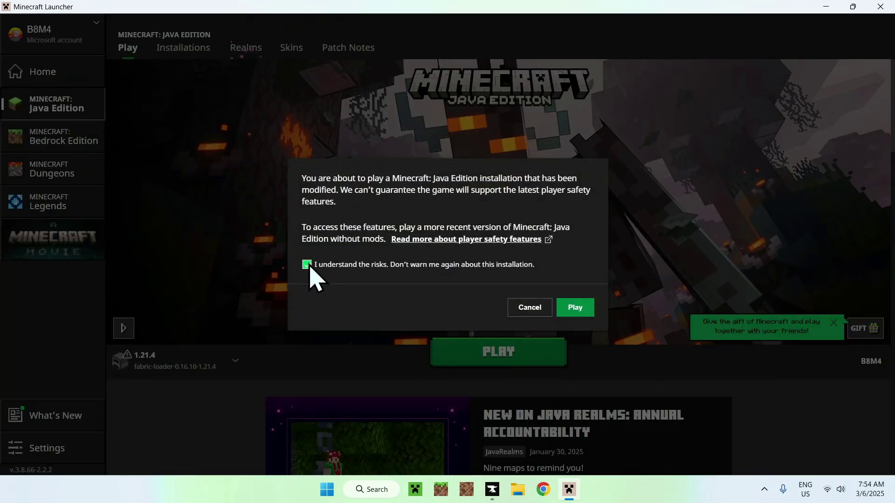
left_click(572, 308)
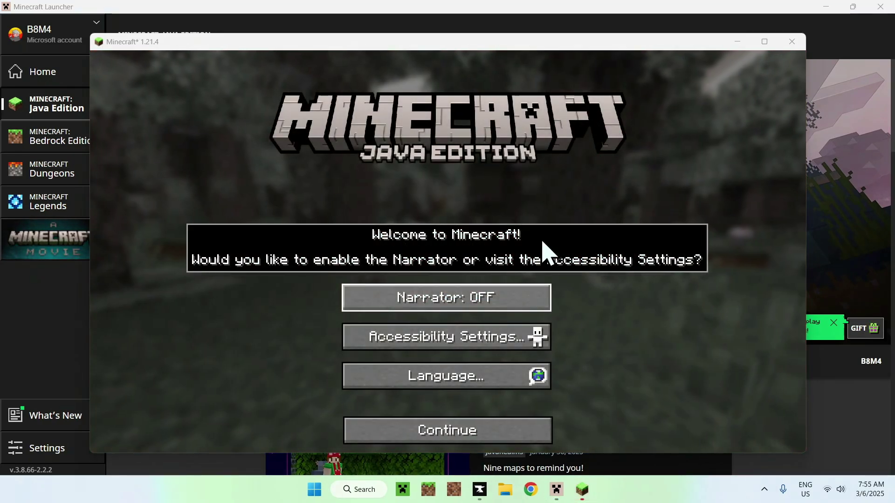
Continue past the welcome screen, turn the music volume all the way down in Music & Sounds, and return to the title screen.
left_click(427, 426)
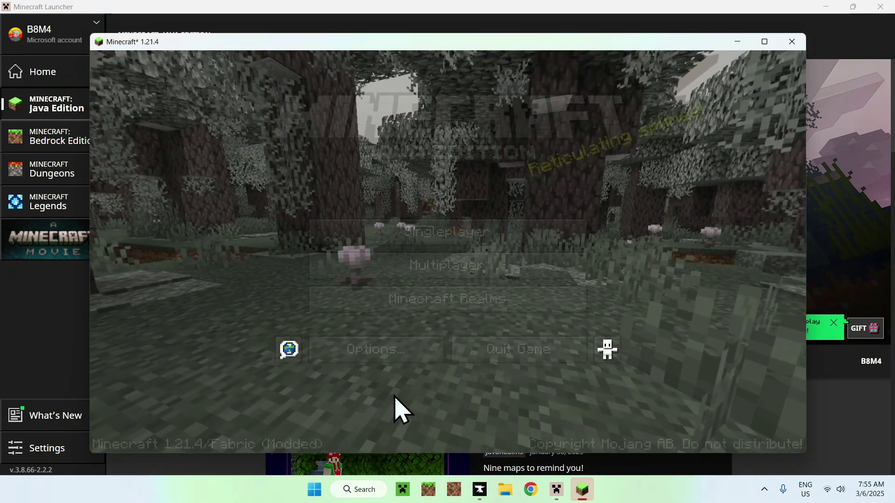
left_click(369, 350)
left_click(509, 198)
left_click_drag(326, 151, 187, 168)
left_click(416, 433)
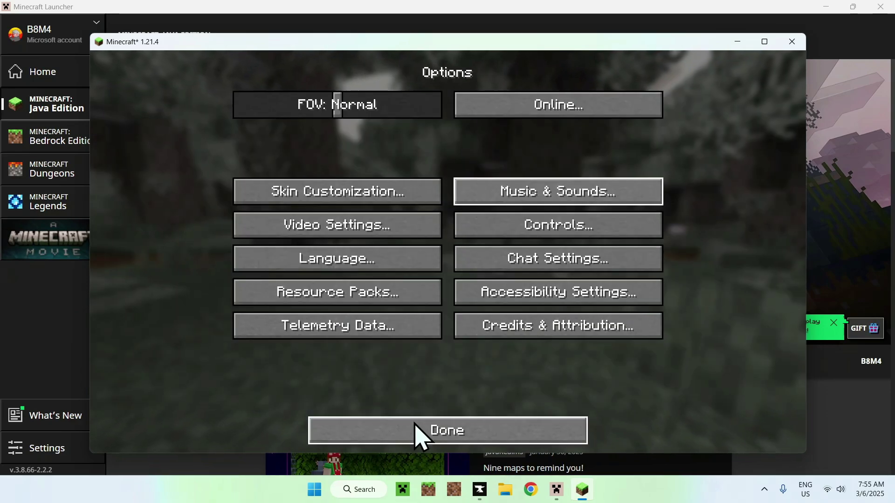
left_click(447, 430)
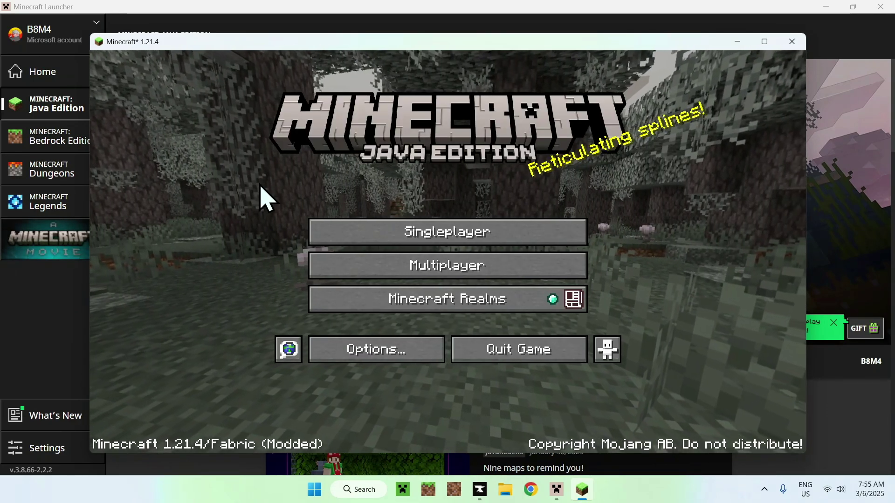
Maximize the game window and create a singleplayer world named New World in Creative mode with Normal difficulty and commands allowed.
left_click(764, 41)
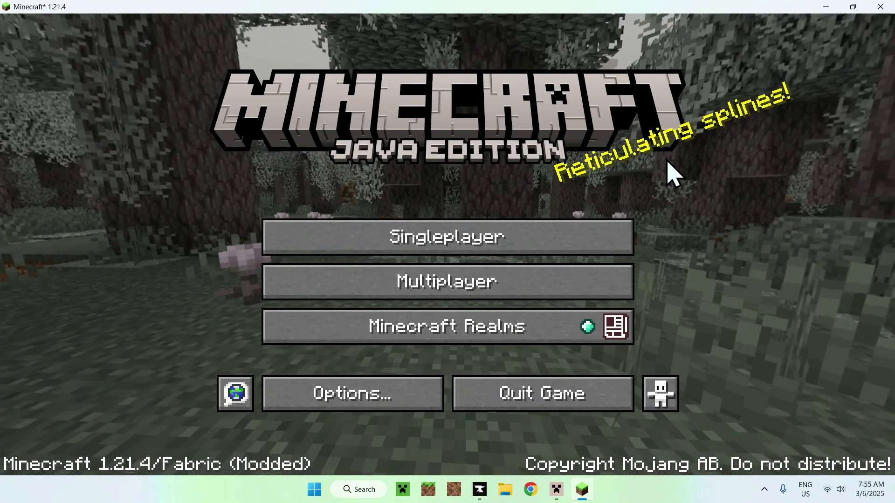
left_click(462, 246)
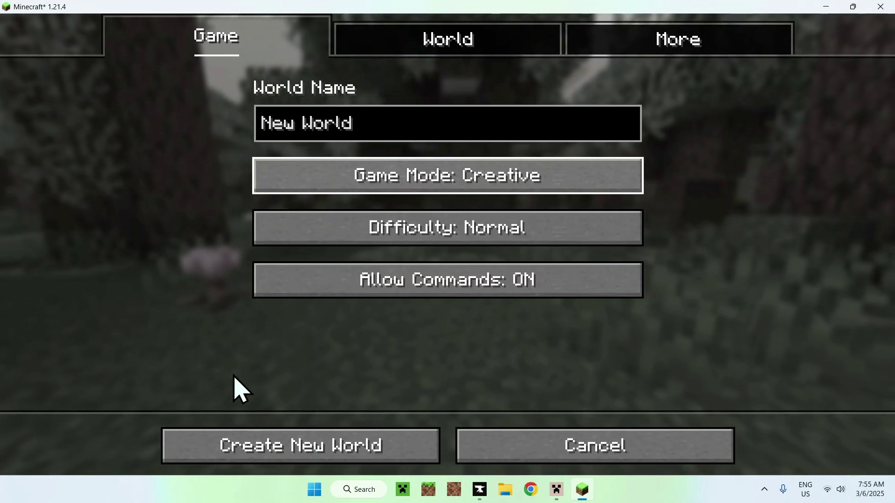
left_click(279, 445)
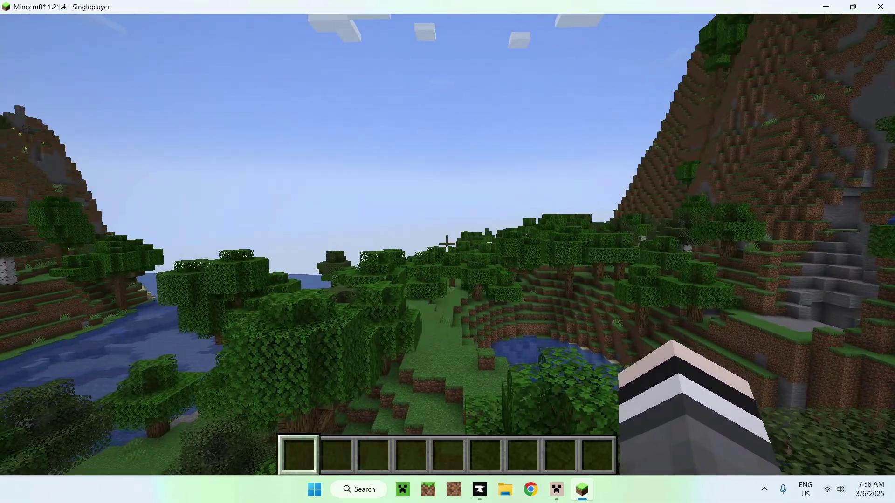
Apply the BSL_v8.4.02.2.zip shader pack in the world's video settings and return to the game.
key("Escape")
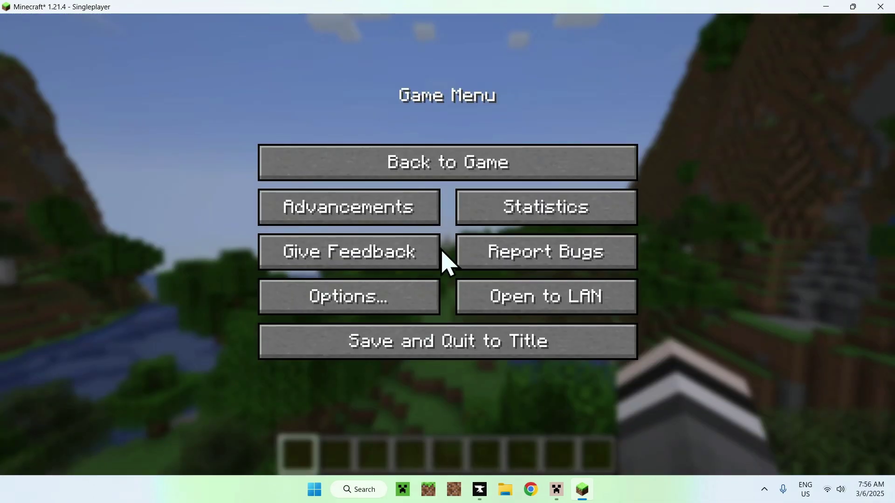
left_click(333, 302)
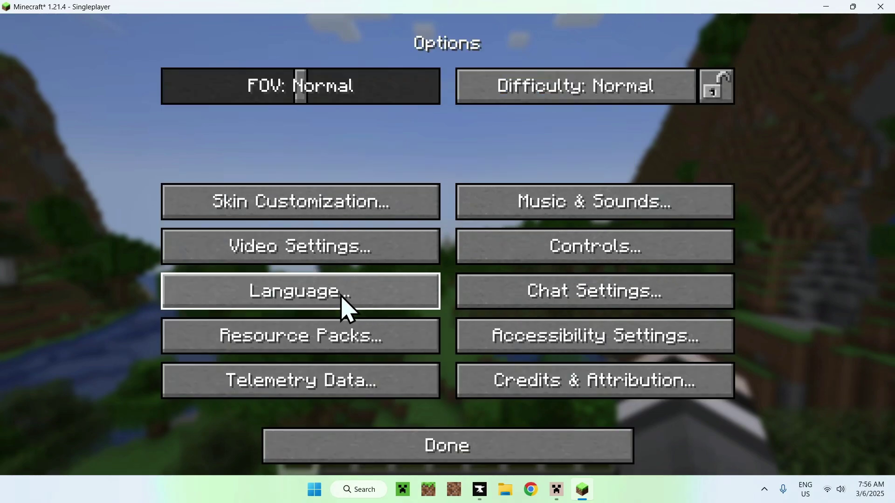
left_click(315, 247)
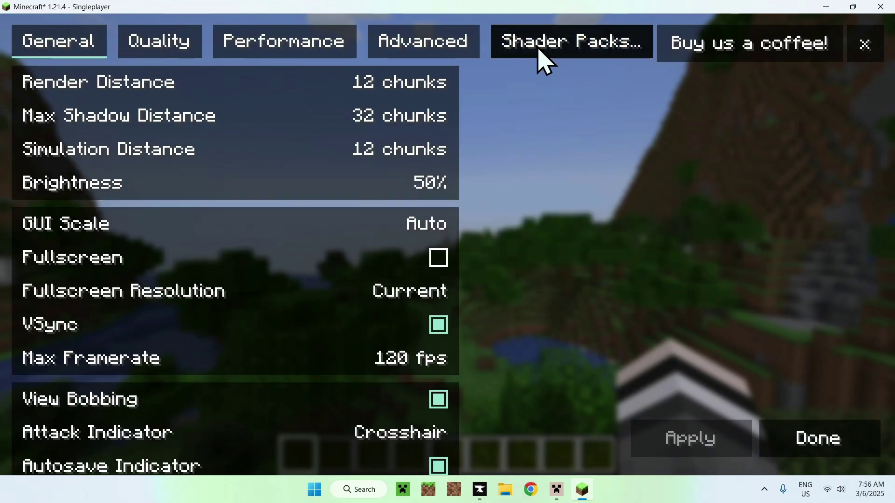
left_click(578, 49)
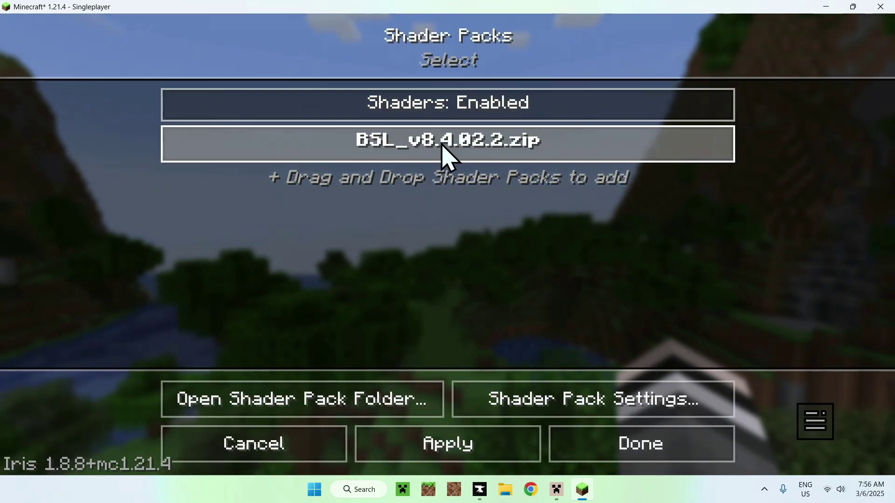
left_click(450, 149)
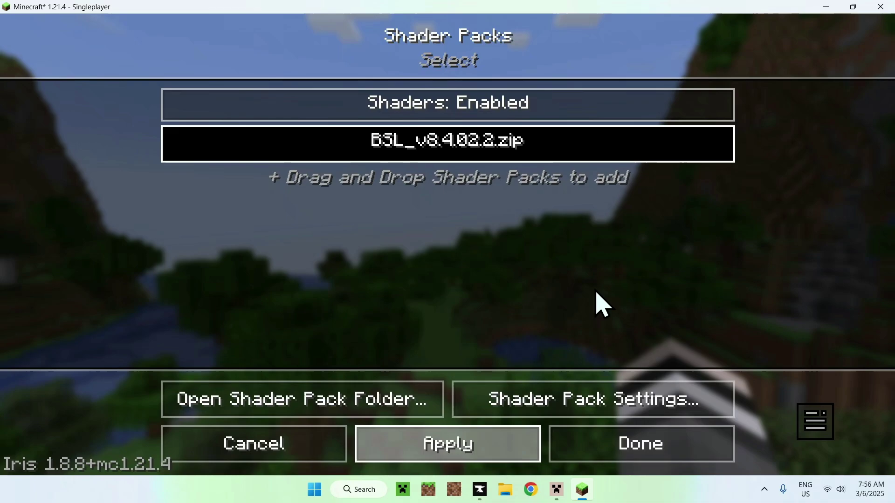
key("Escape")
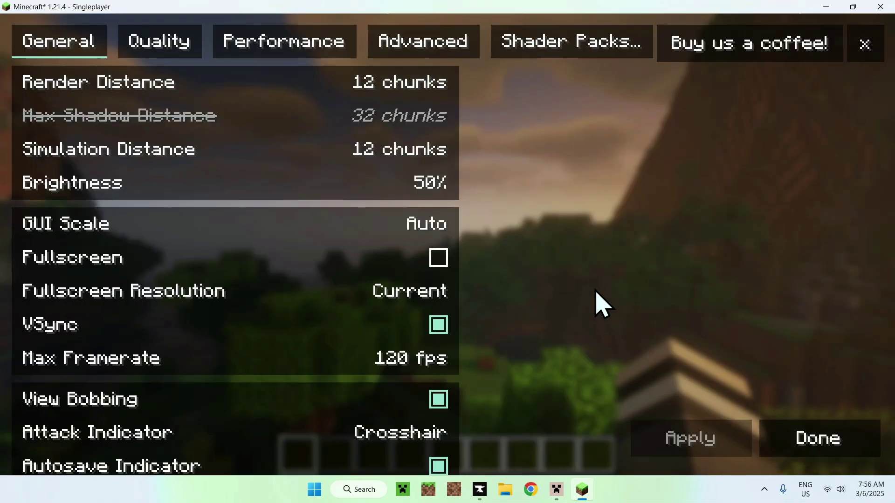
key("Escape")
key("Escape")
key("Escape")
mouse_move(446, 243)
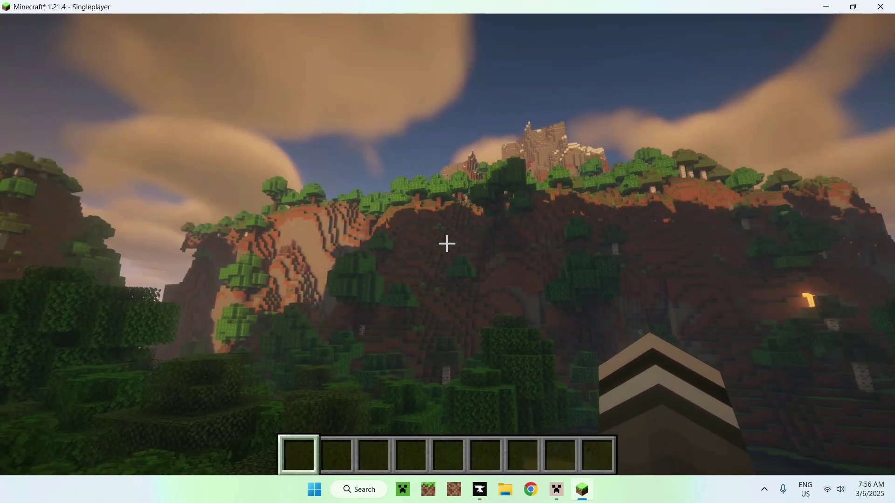